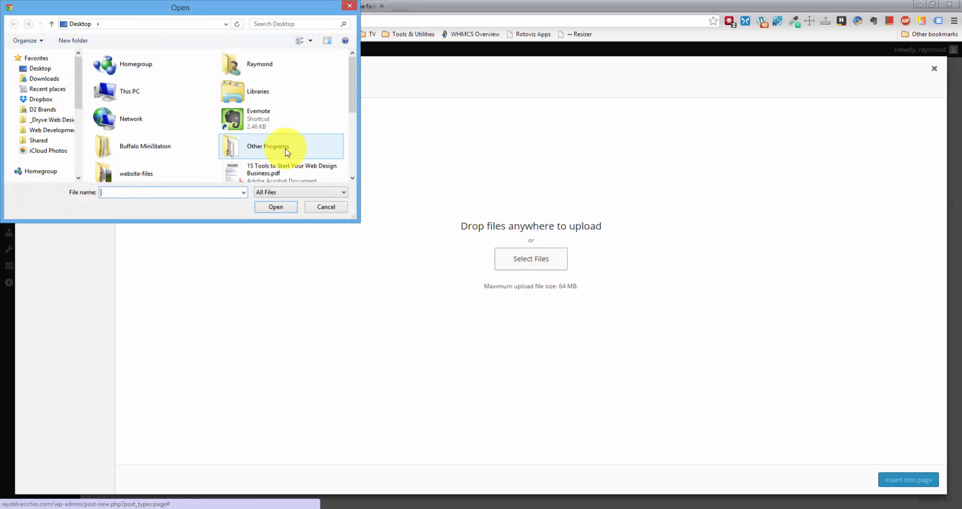
Upload ray-hiking.jpg from the website-files folder and enter the site owner's full name as its alt text.
double_click(150, 176)
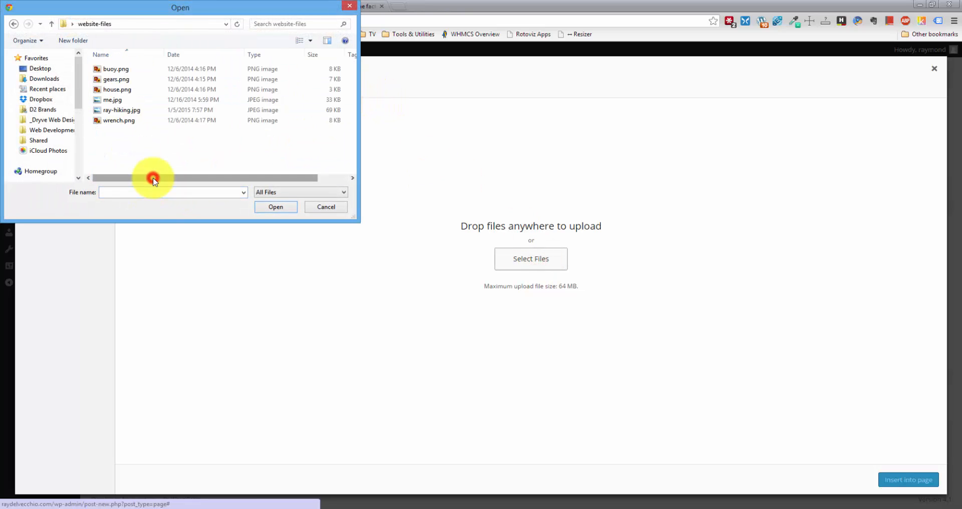
double_click(135, 110)
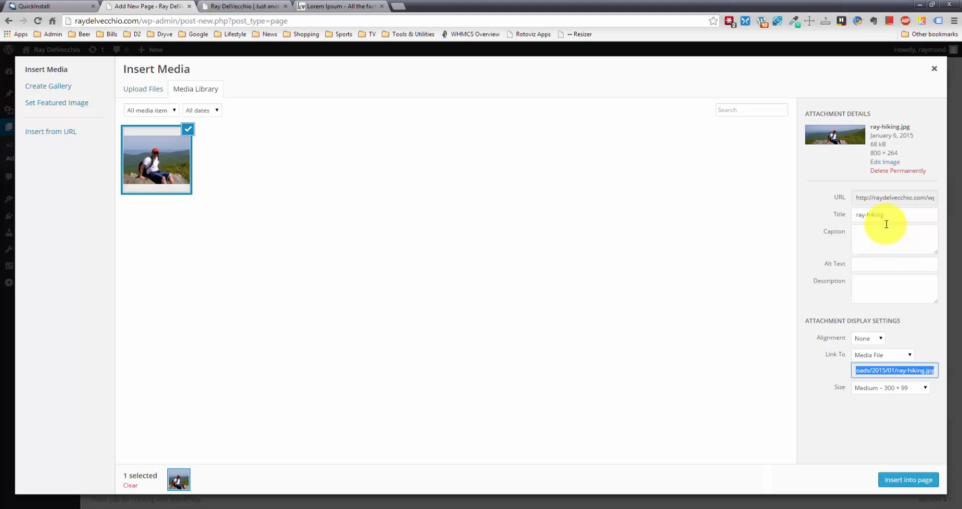
left_click(883, 266)
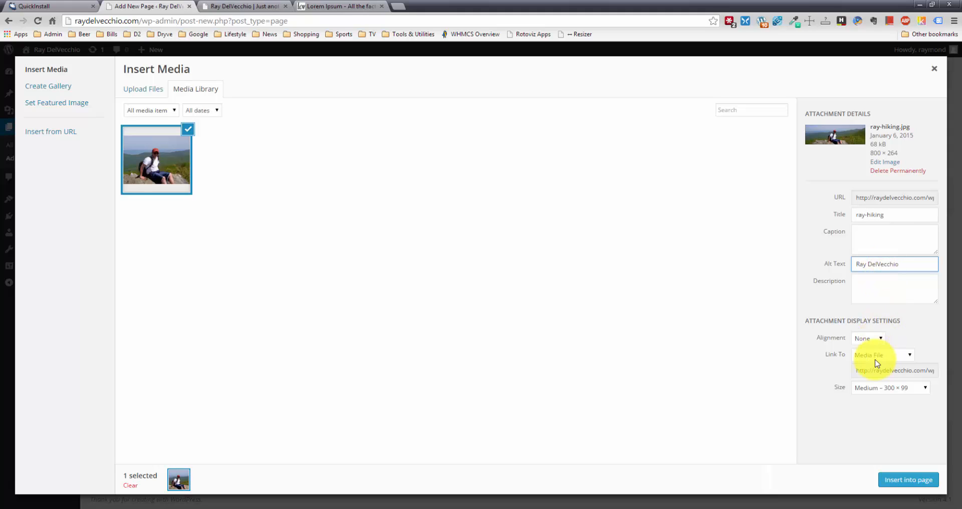
Insert the uploaded image into the page with Center alignment, no link and Full Size – 800 × 264.
left_click(875, 343)
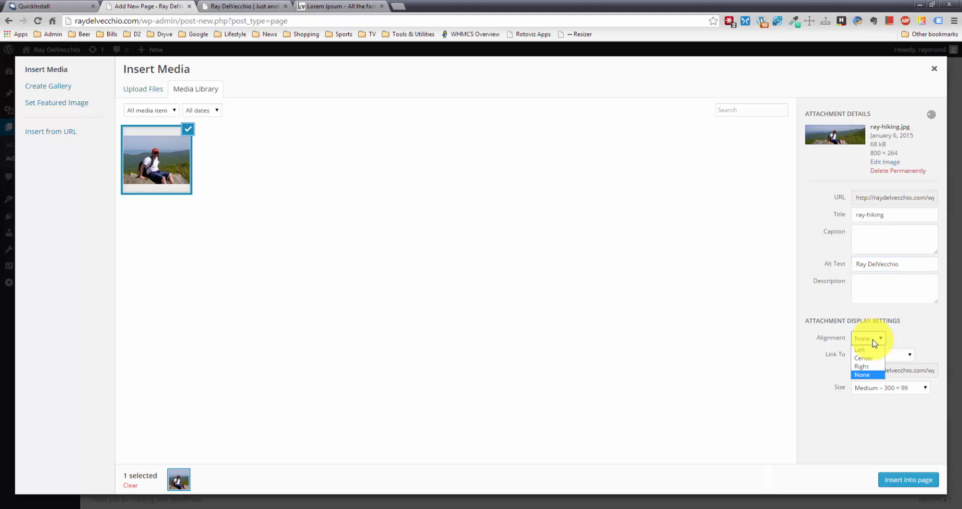
left_click(874, 357)
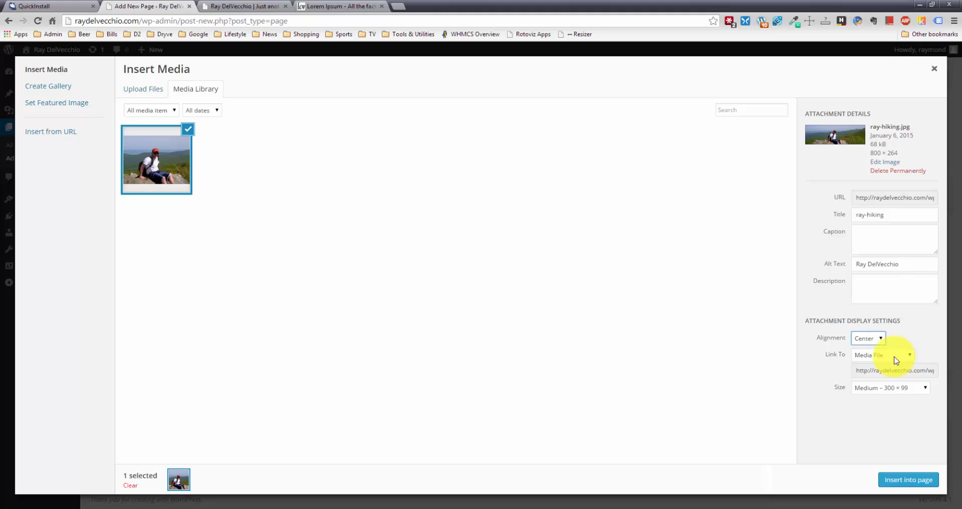
left_click(894, 357)
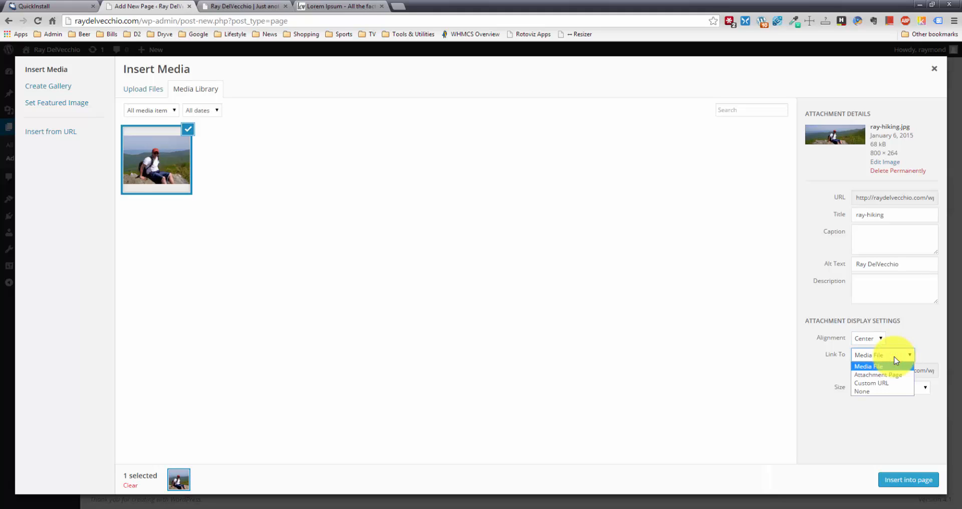
left_click(890, 366)
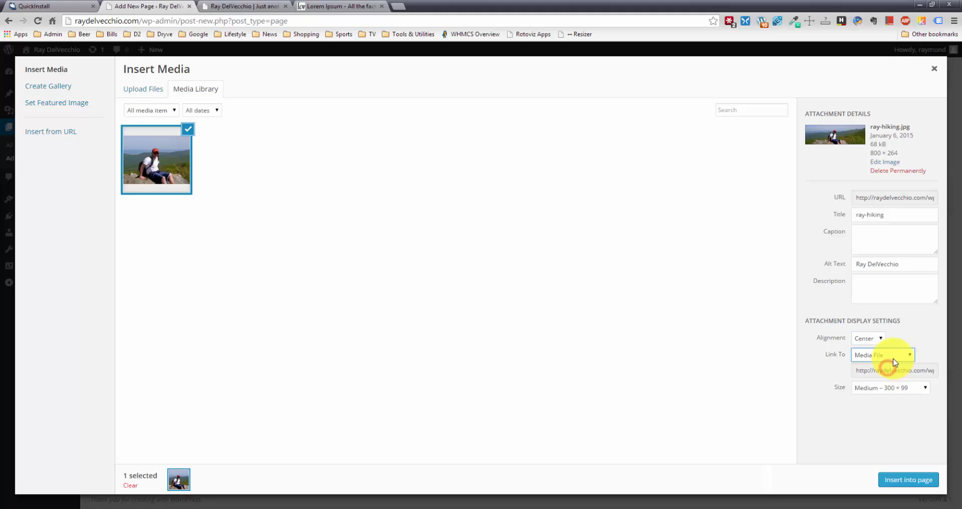
left_click(895, 357)
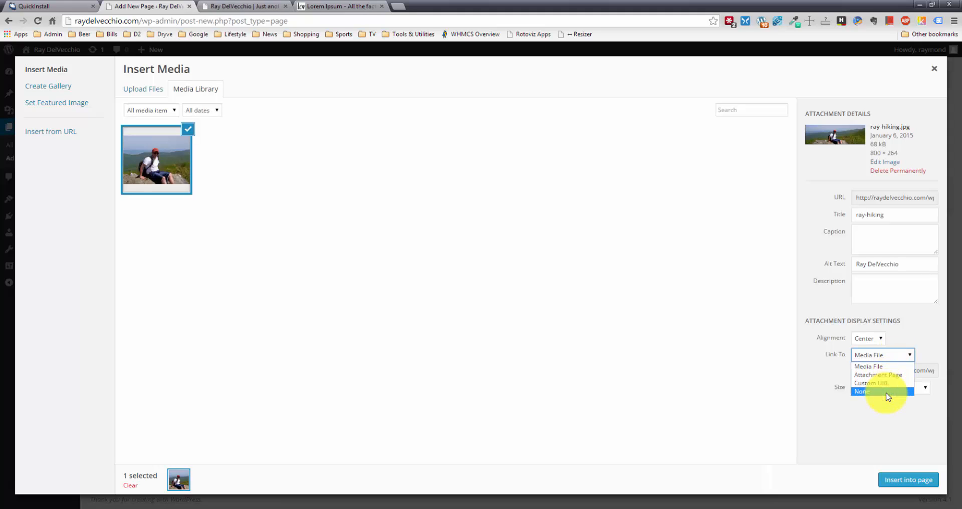
left_click(886, 392)
left_click(890, 375)
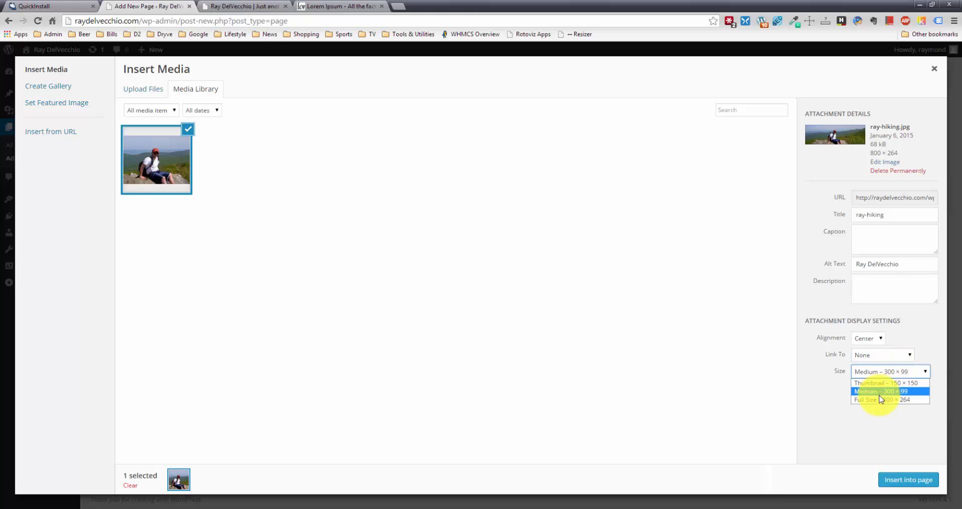
left_click(881, 399)
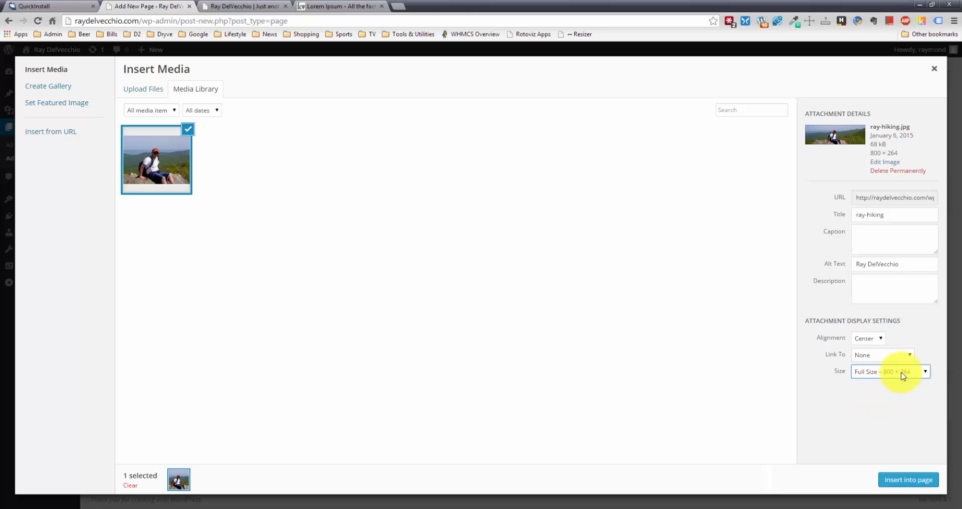
left_click(901, 376)
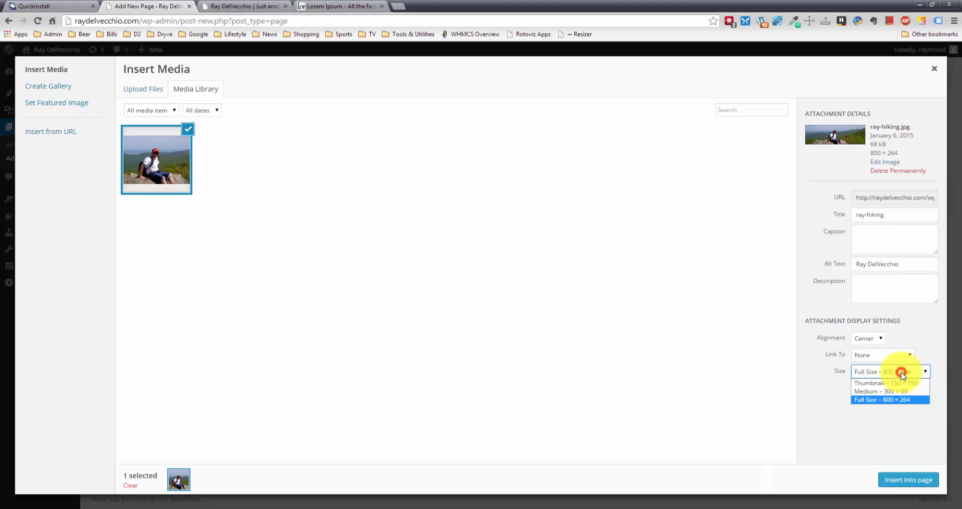
left_click(892, 400)
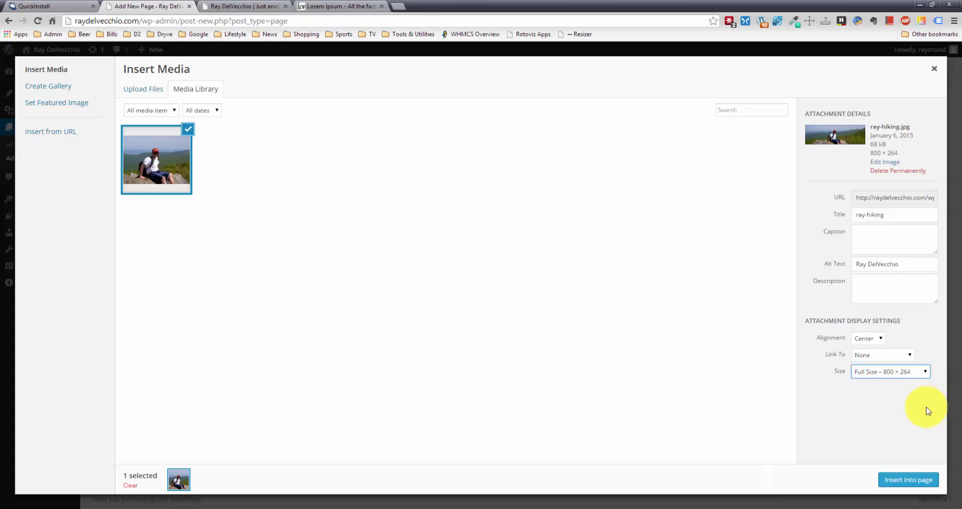
left_click(913, 481)
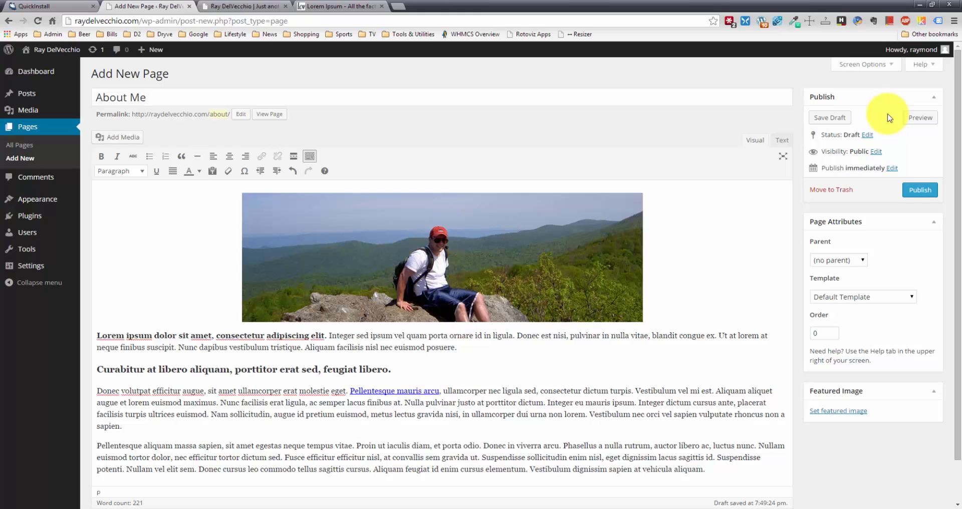
Preview the About Me page and examine how the image and text are laid out on the site.
left_click(918, 119)
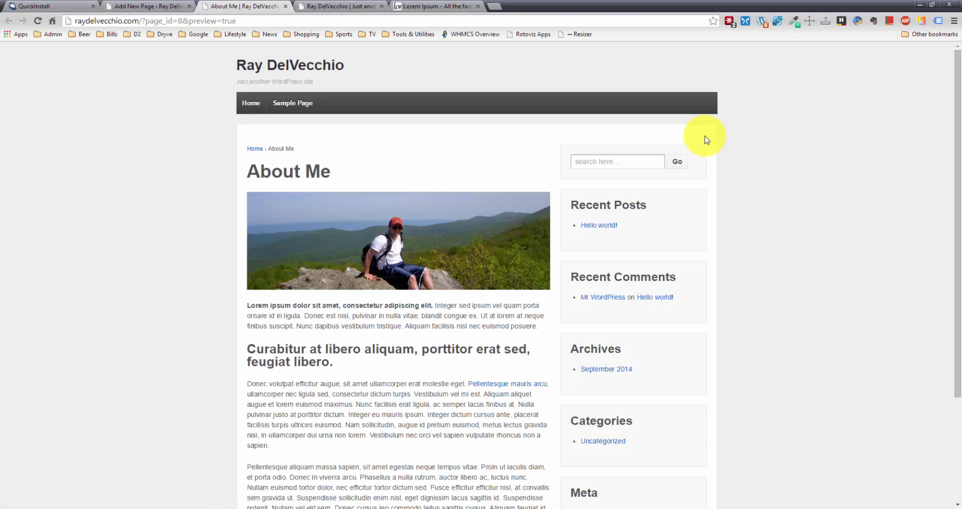
scroll(371, 190, "down", 1)
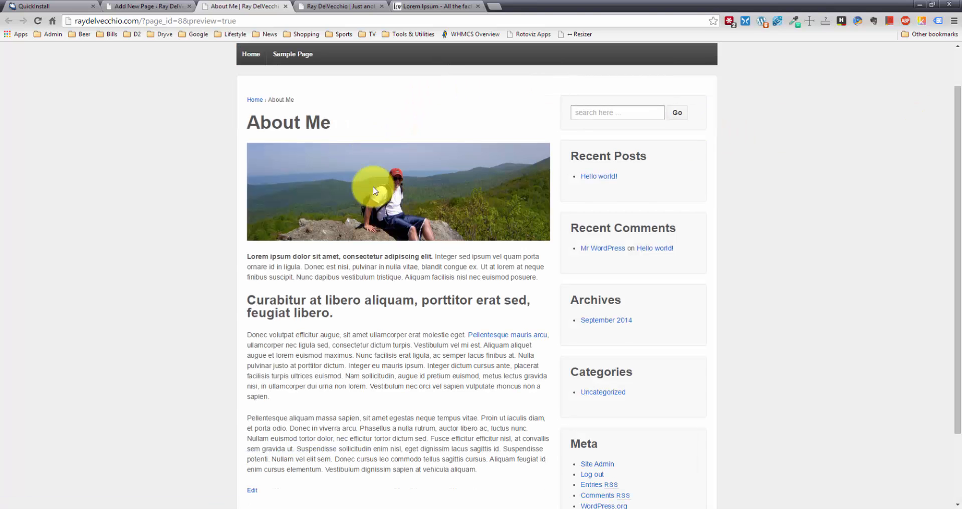
scroll(372, 189, "down", 1)
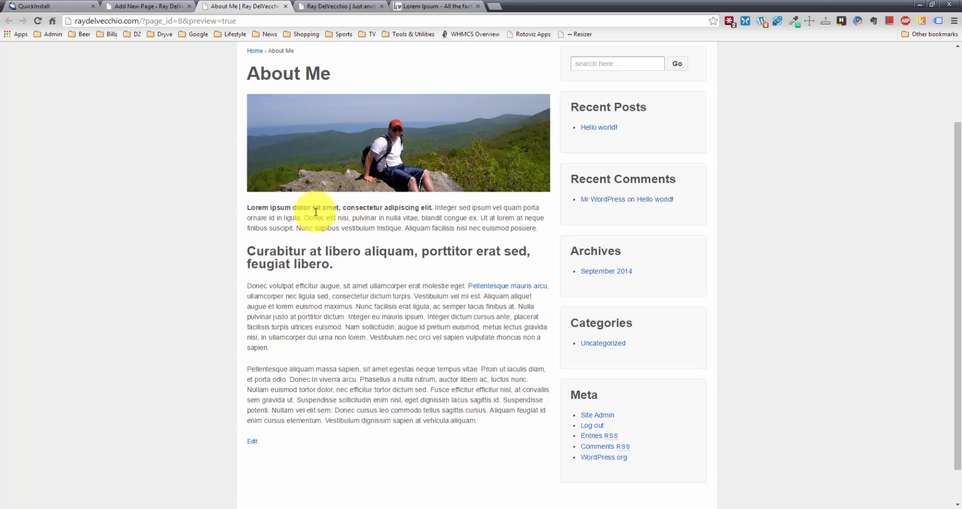
scroll(277, 215, "up", 1)
scroll(300, 208, "down", 1)
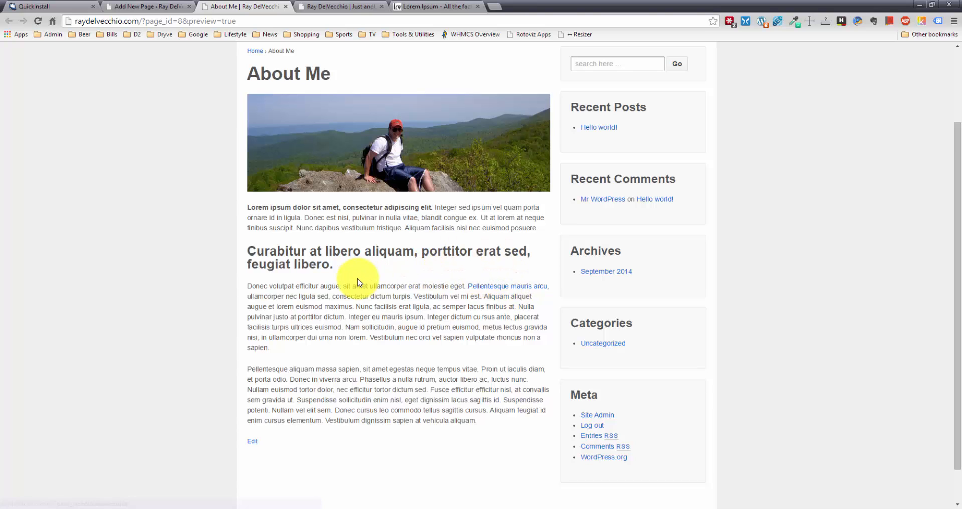
scroll(359, 282, "down", 1)
scroll(360, 283, "up", 3)
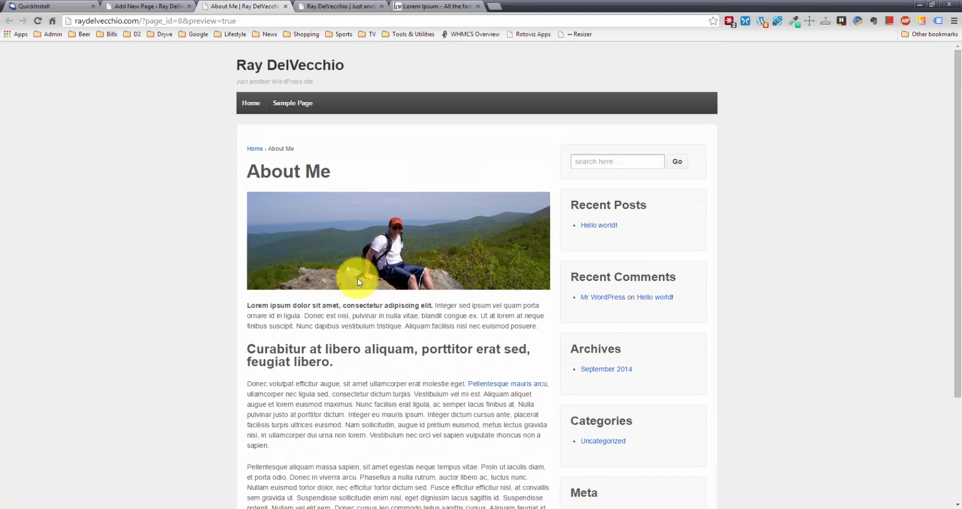
Return to the page editor, publish the About Me page and open the list of all pages.
left_click(156, 5)
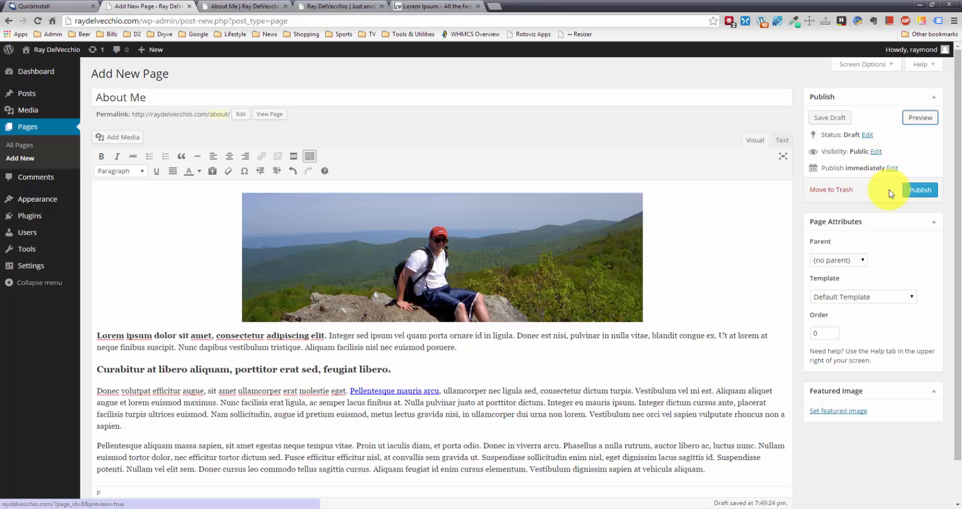
left_click(926, 192)
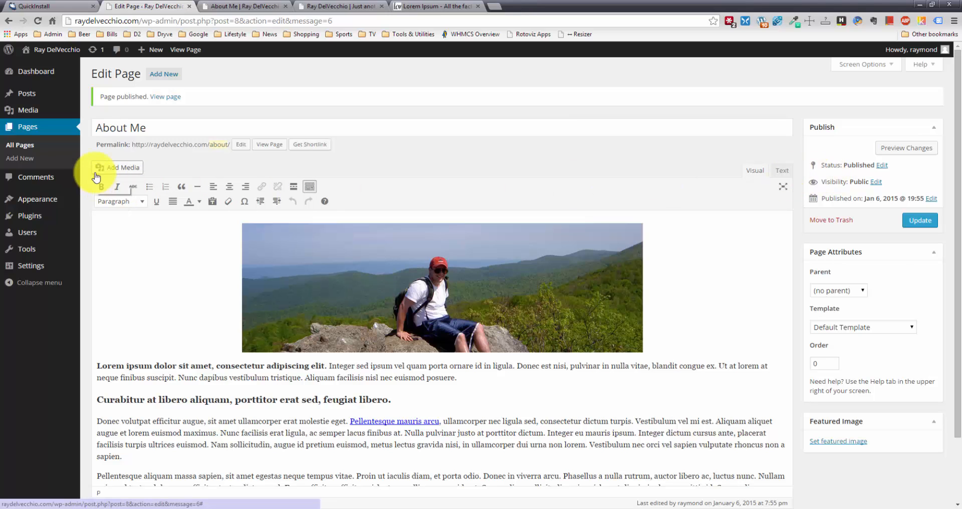
left_click(34, 129)
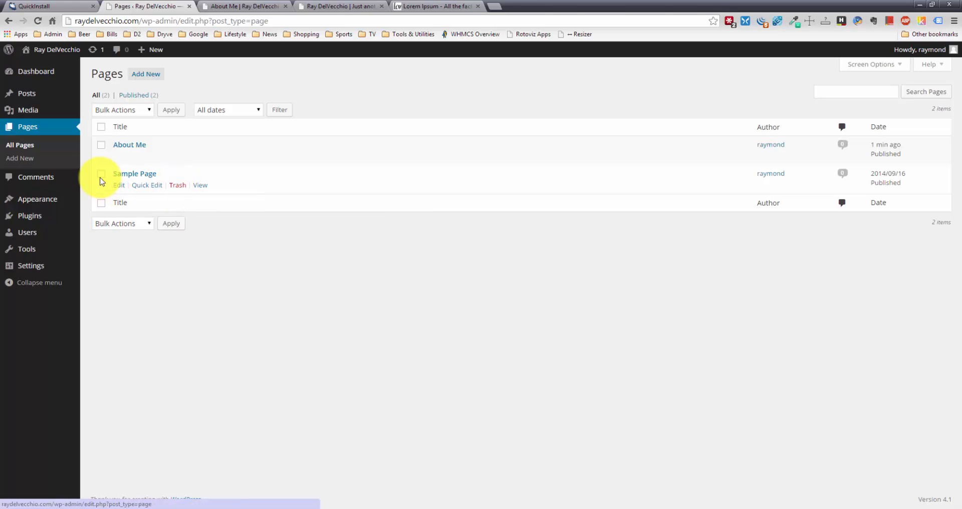
left_click(100, 176)
left_click(123, 110)
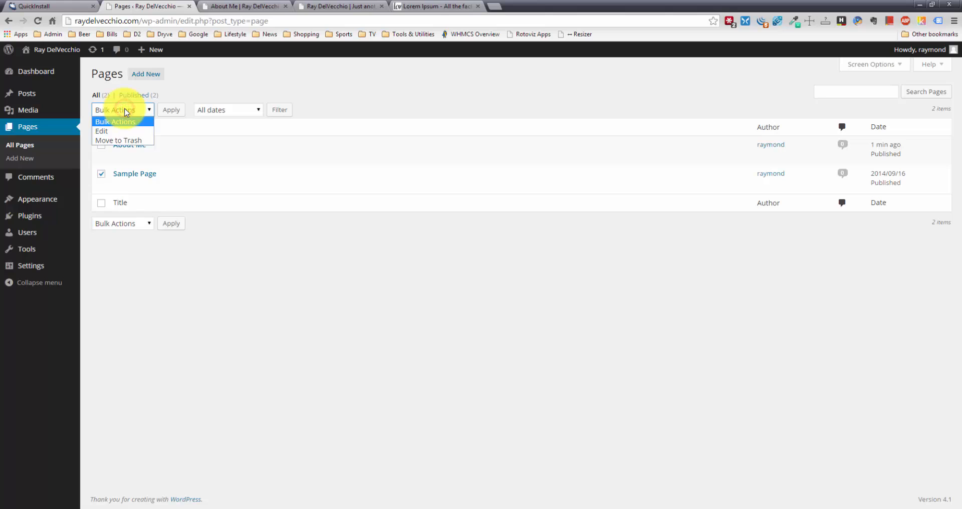
left_click(129, 109)
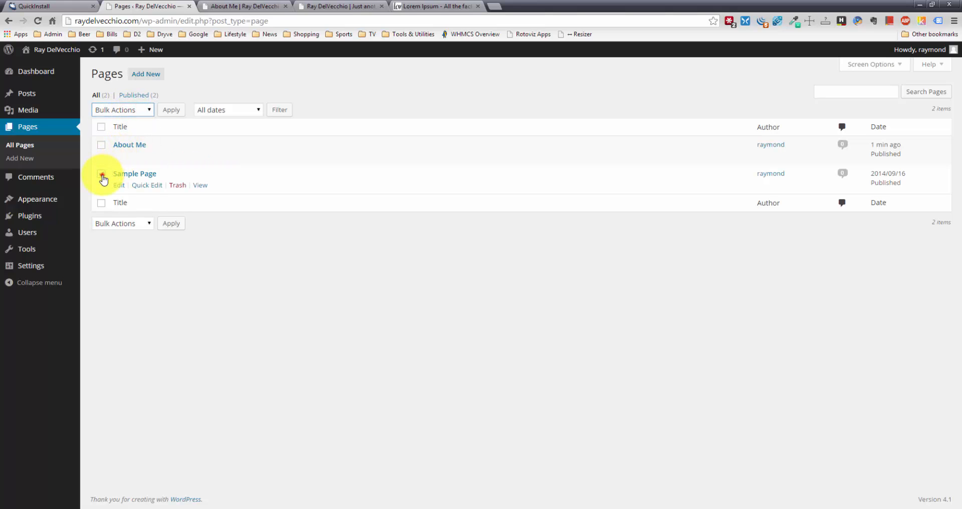
left_click(101, 174)
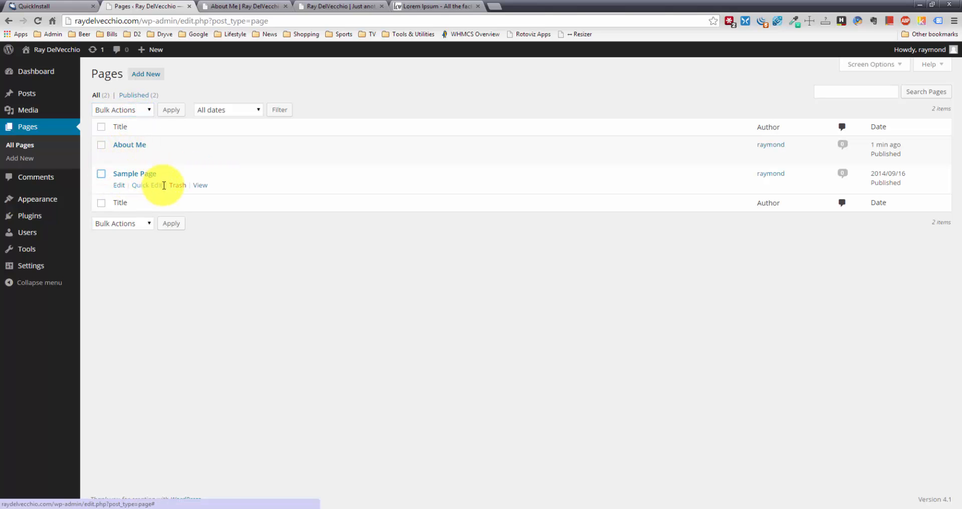
Move Sample Page to the trash, check the trashed pages and return to the list of all pages.
left_click(175, 188)
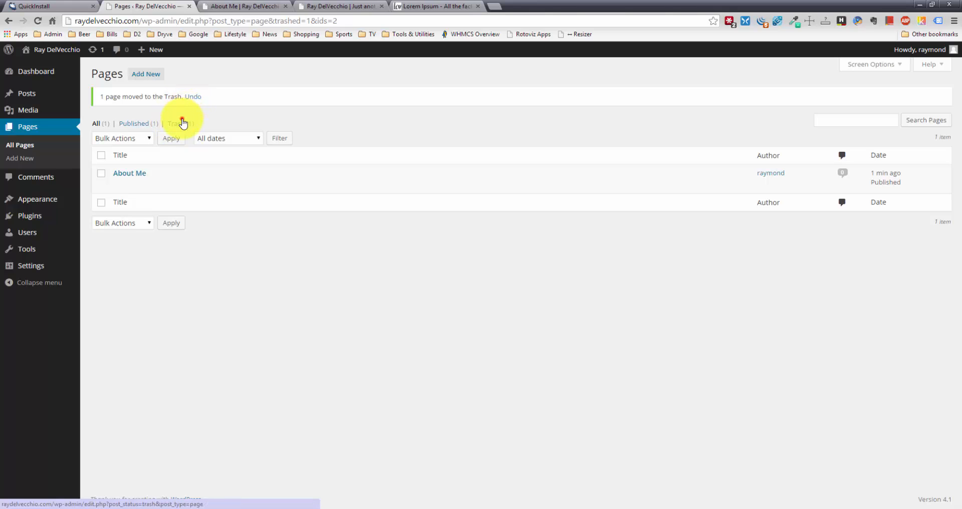
left_click(183, 122)
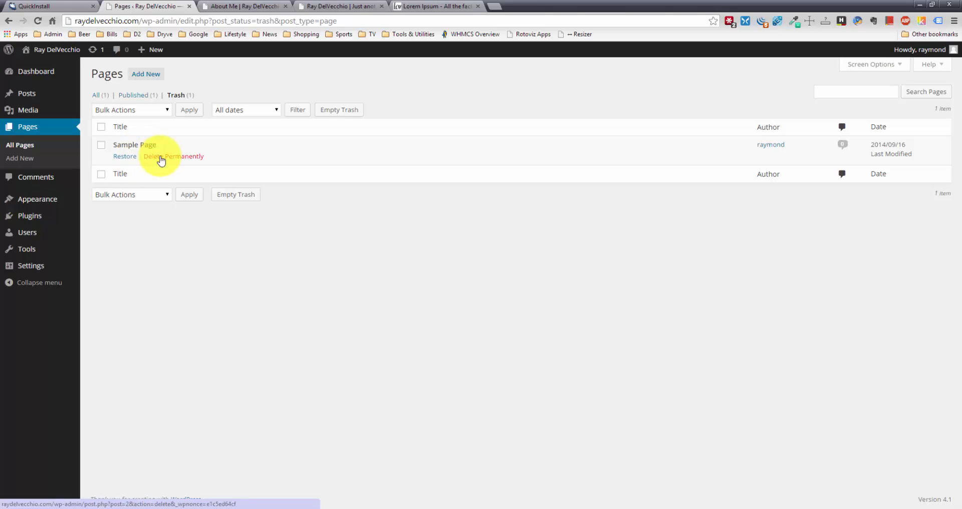
left_click(95, 95)
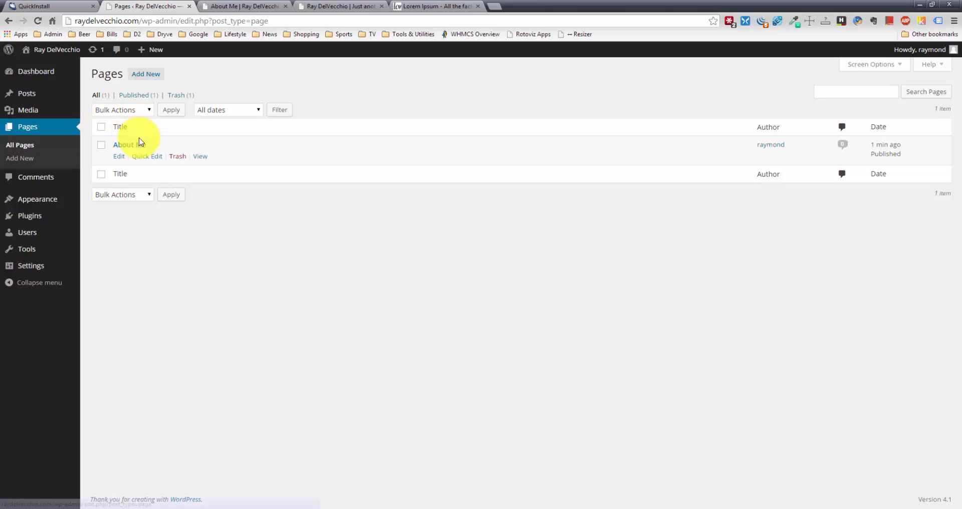
Add a new page titled "Contact Me".
left_click(148, 80)
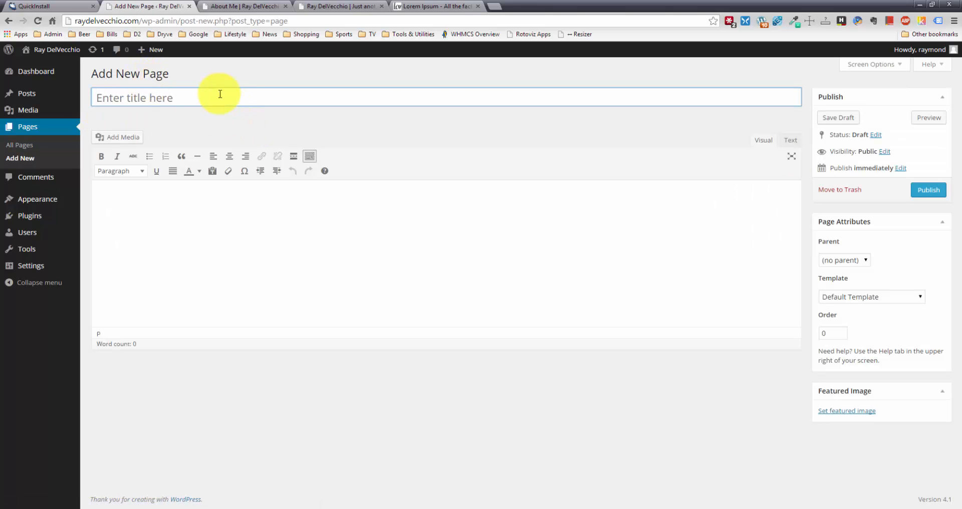
left_click(220, 95)
type("Contact Me")
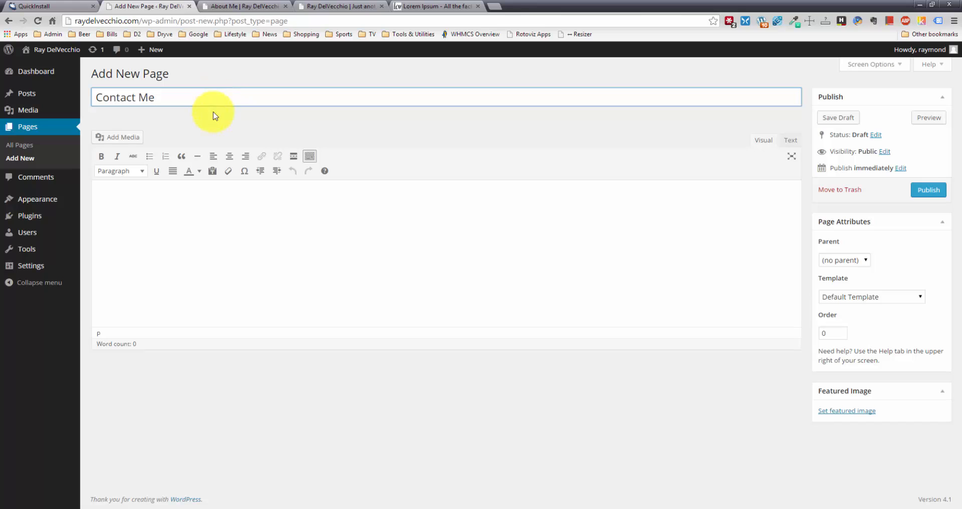
left_click(238, 206)
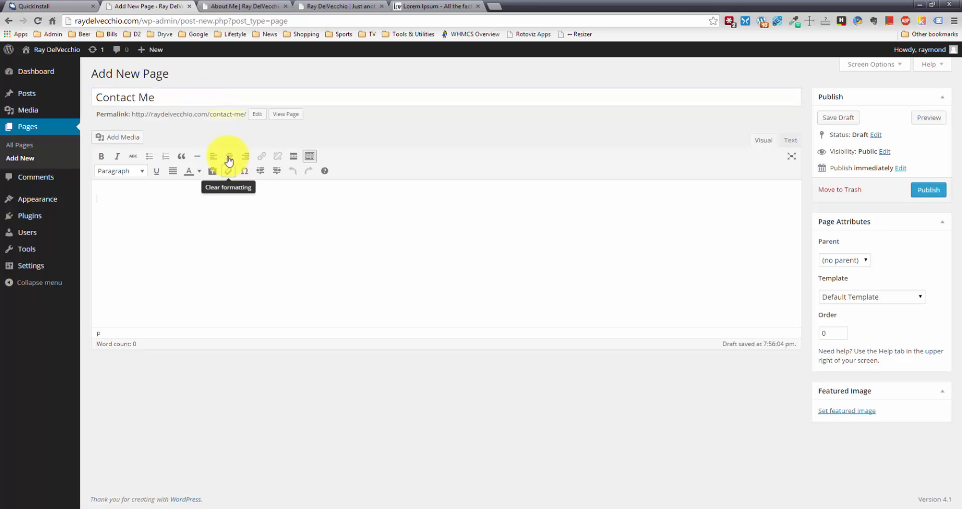
Set the permalink slug to "contact" and add body text thanking visitors and inviting them to write to the owner's e-mail address.
left_click(253, 115)
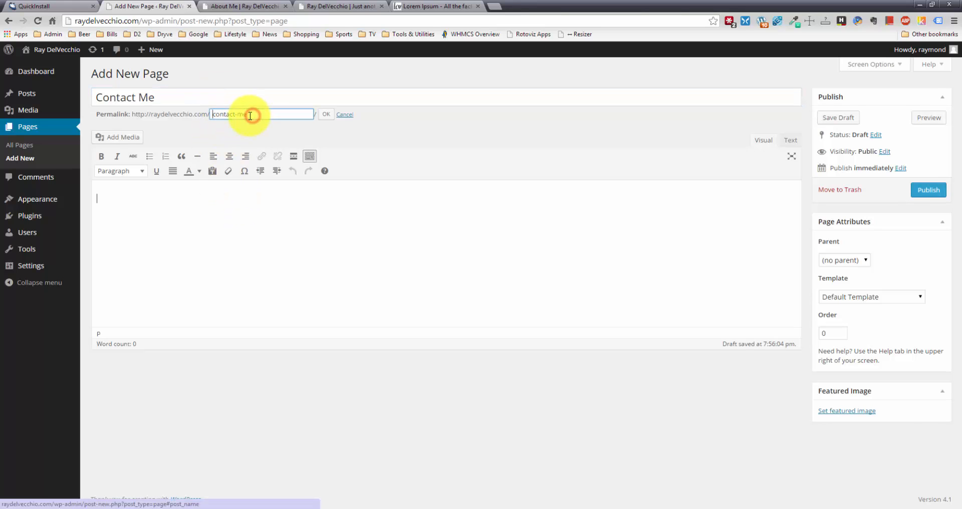
key("BackSpace")
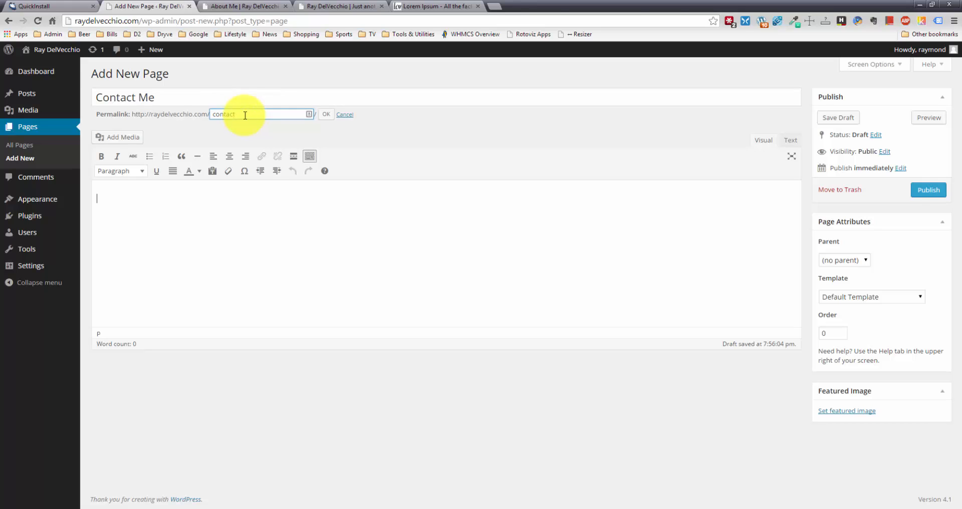
left_click(326, 114)
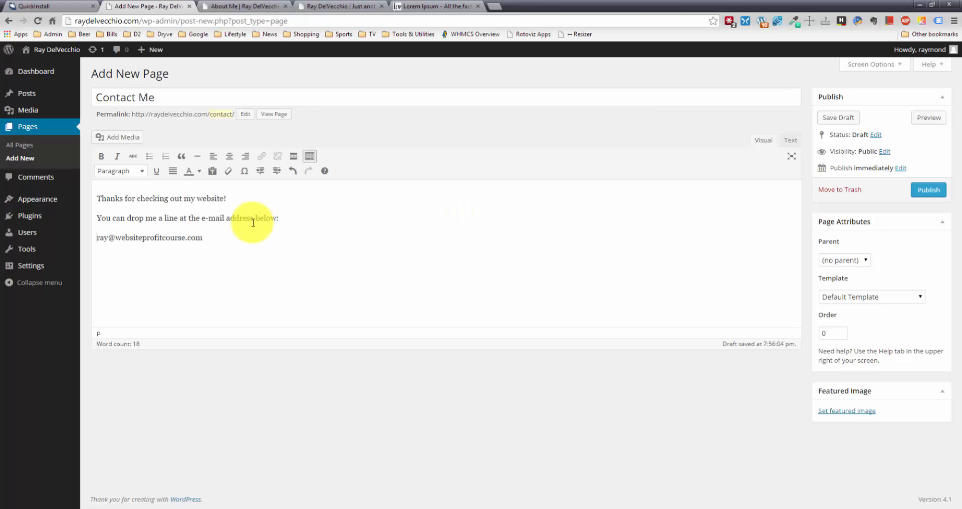
Format the line "You can drop me a line at the e-mail address below:" as Heading 3.
left_click_drag(279, 218, 98, 220)
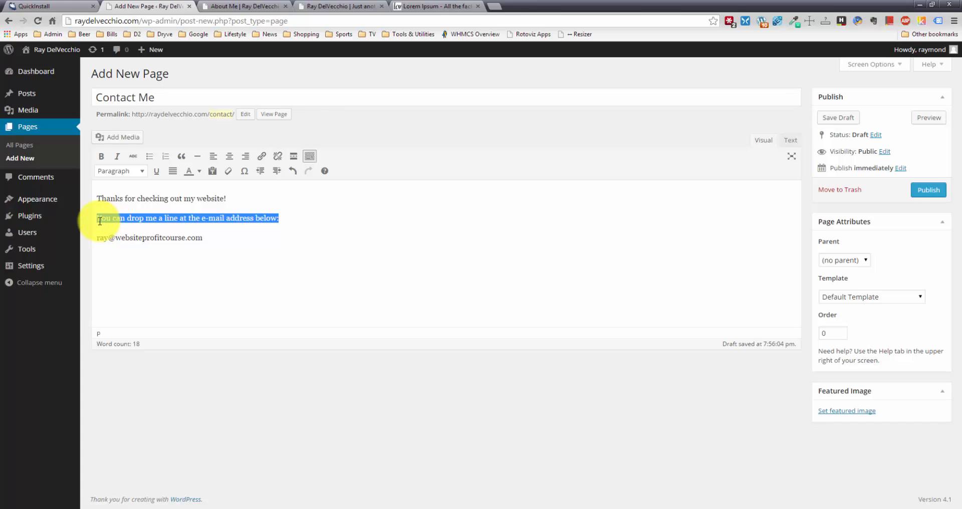
left_click(128, 172)
left_click(131, 266)
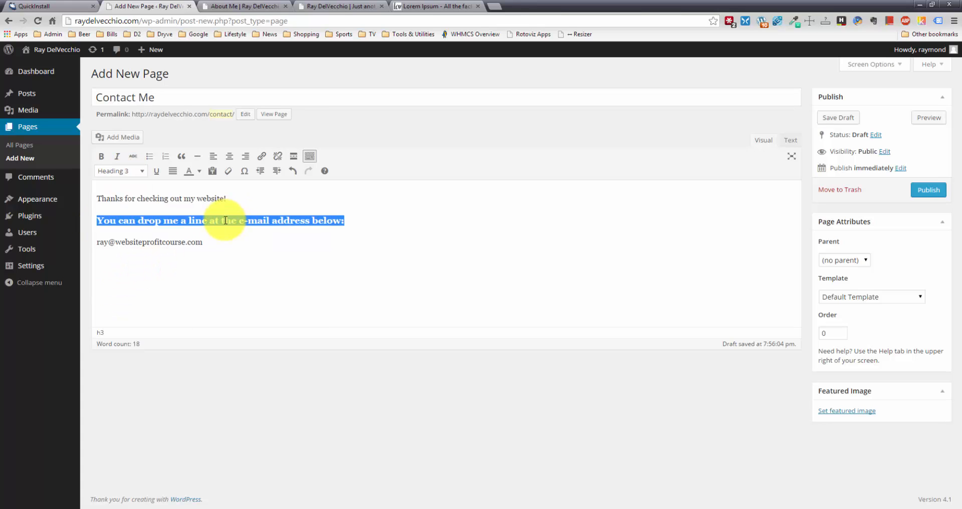
Deselect the heading line and publish the Contact Me page.
left_click(224, 239)
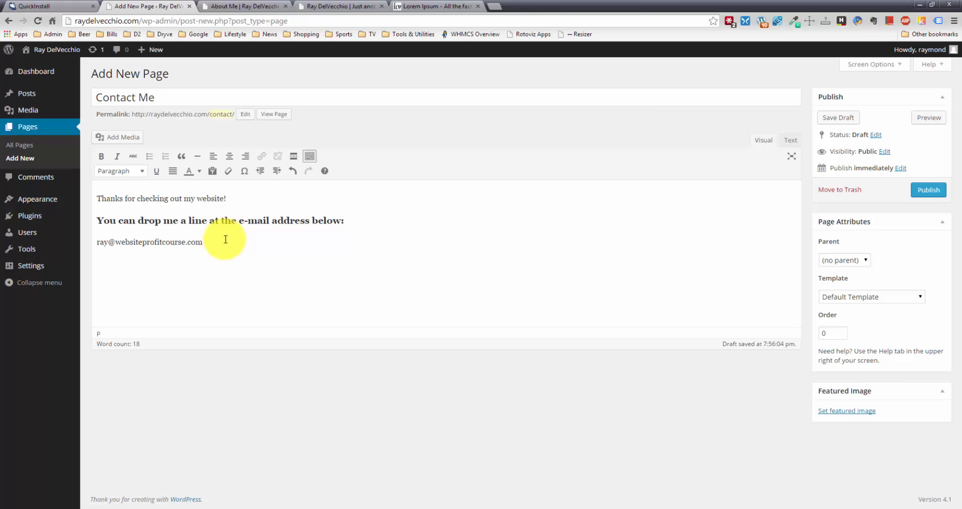
left_click(926, 190)
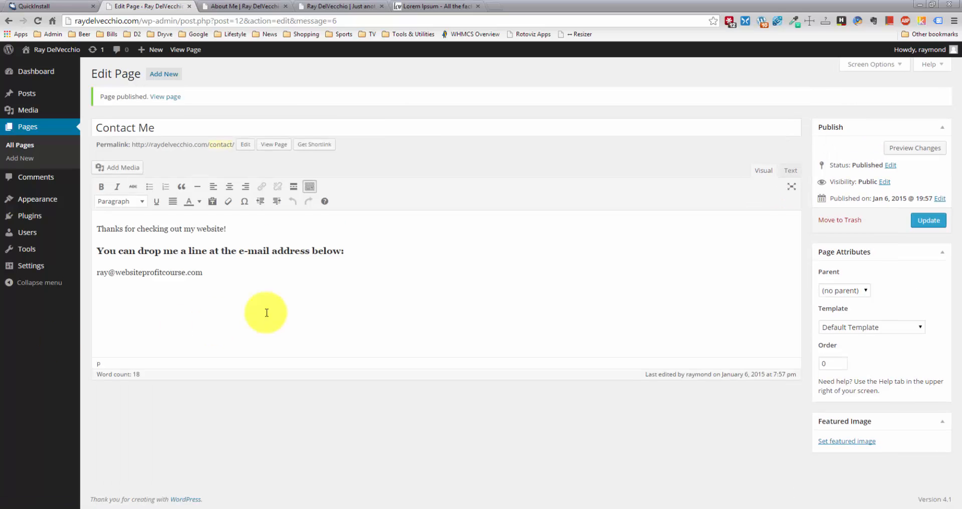
Reload the live About Me page and close the other site preview and Lorem Ipsum browser tabs.
left_click(267, 6)
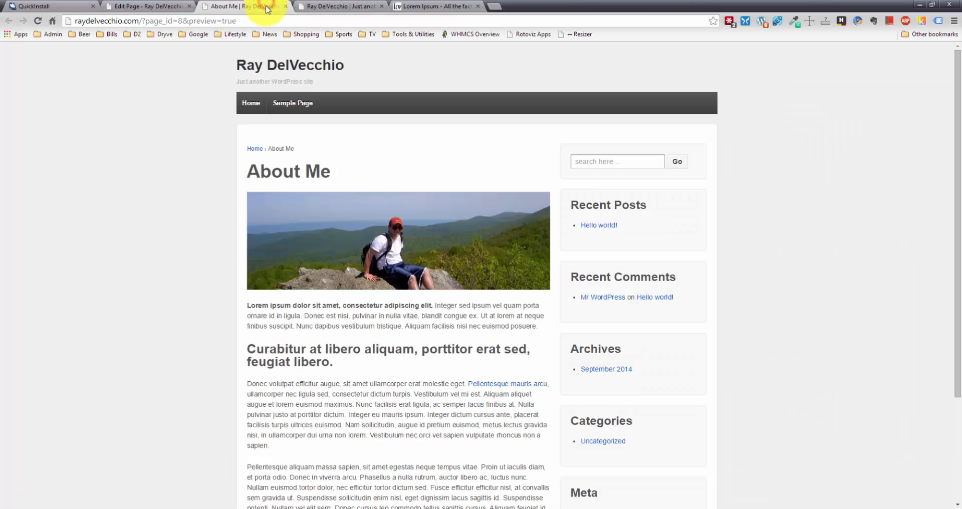
left_click(37, 21)
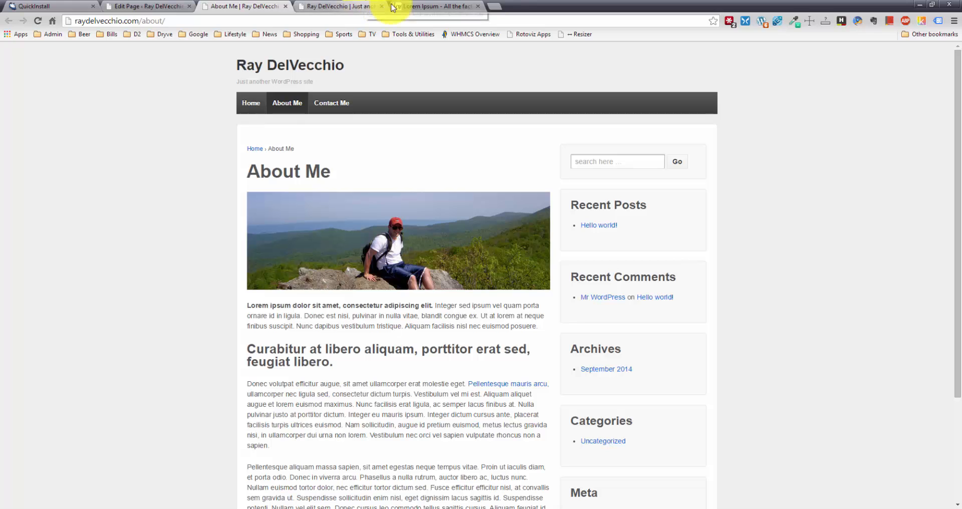
left_click(382, 6)
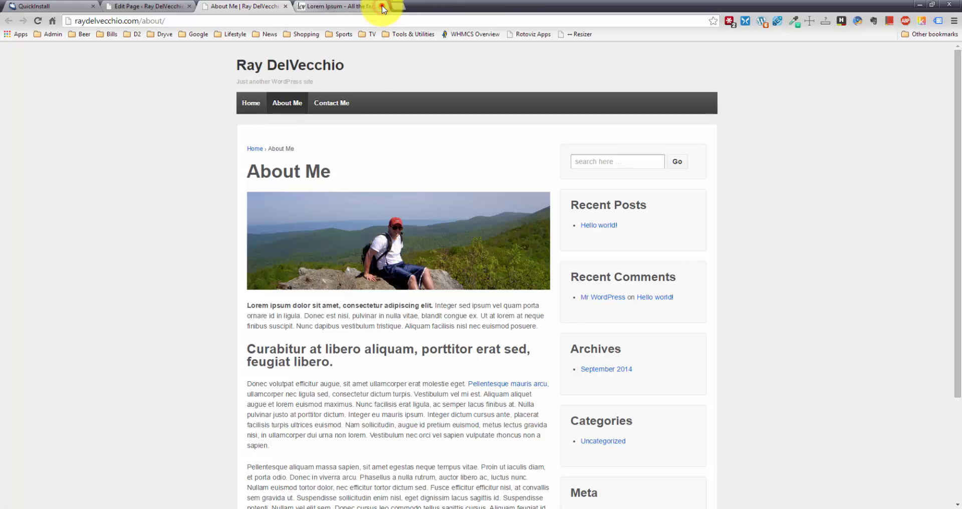
left_click(381, 6)
Look through the live About Me page, and open the Contact Me page from the site navigation to review it.
scroll(419, 189, "down", 5)
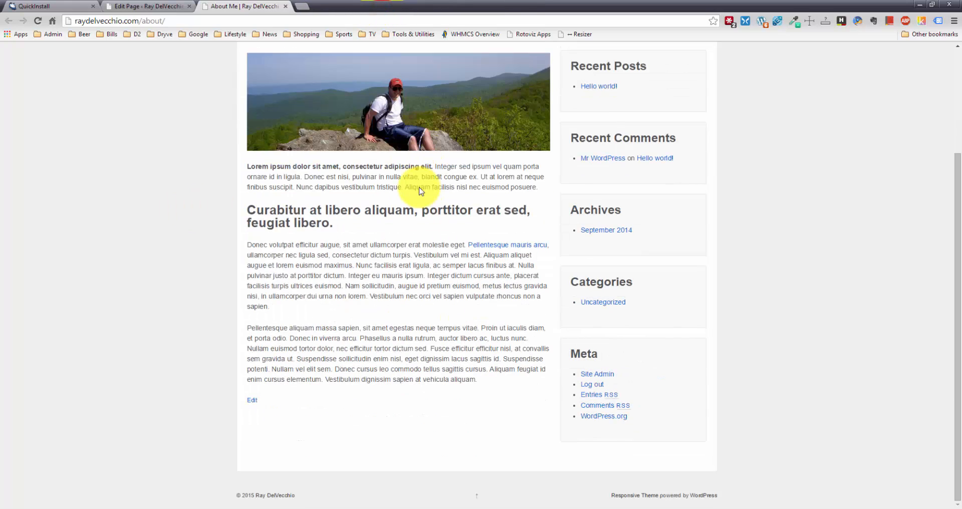
scroll(423, 189, "up", 5)
left_click(327, 105)
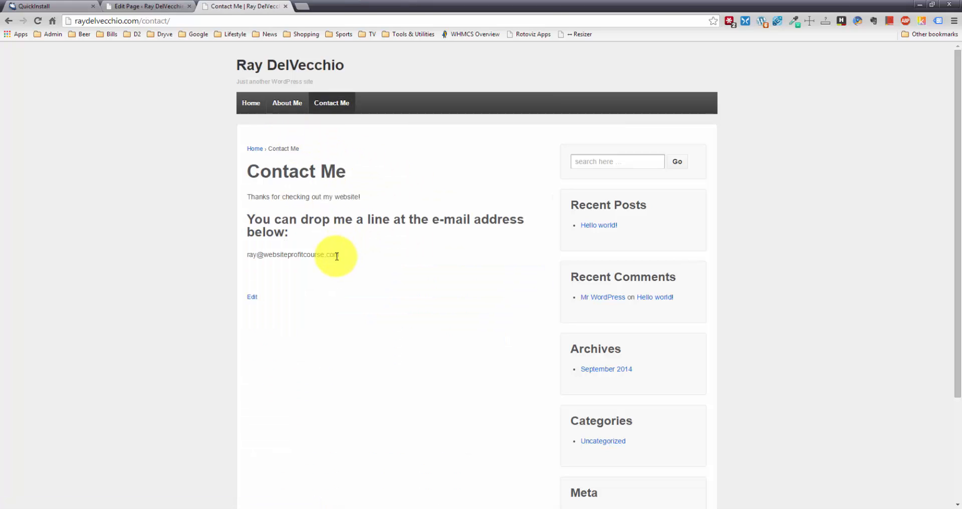
scroll(294, 264, "down", 3)
scroll(294, 264, "up", 3)
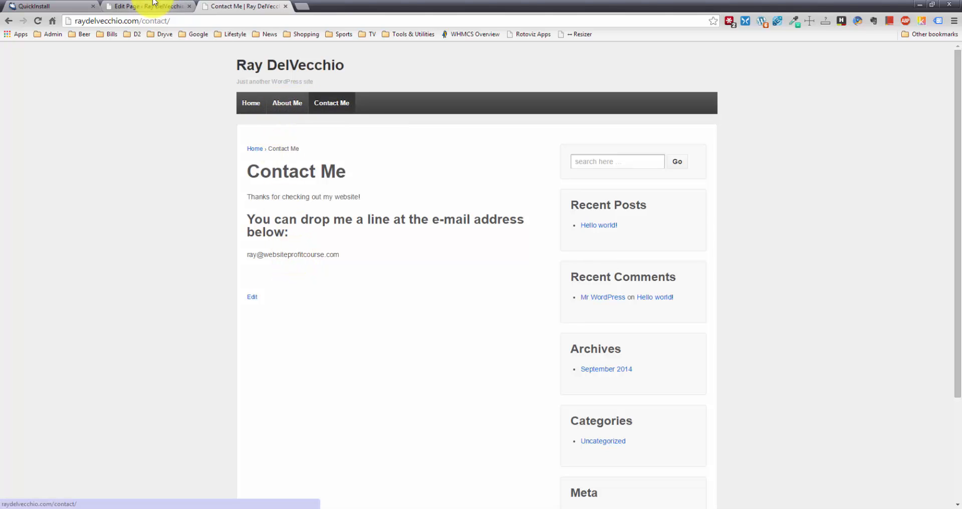
Return to the page editor, shorten the Contact Me page's title to "Contact" and update the page.
left_click(165, 7)
double_click(147, 130)
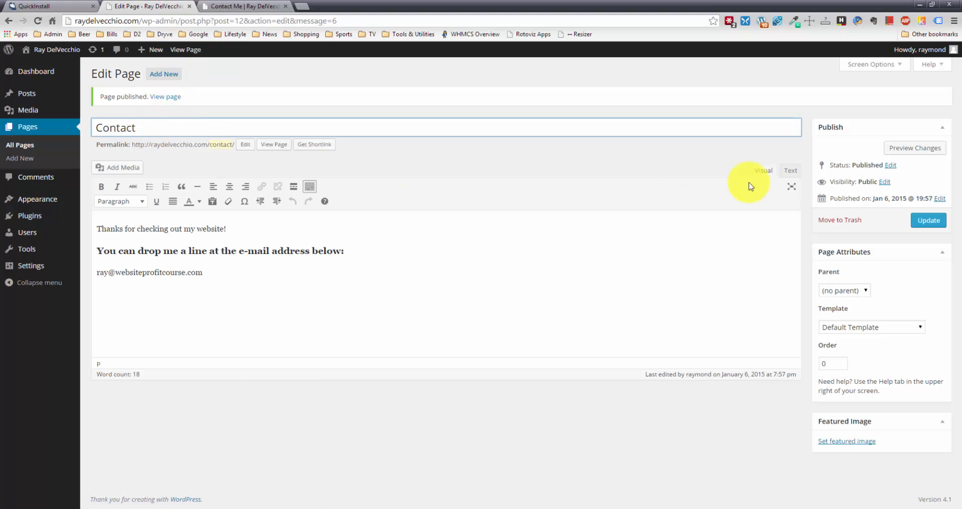
left_click(929, 220)
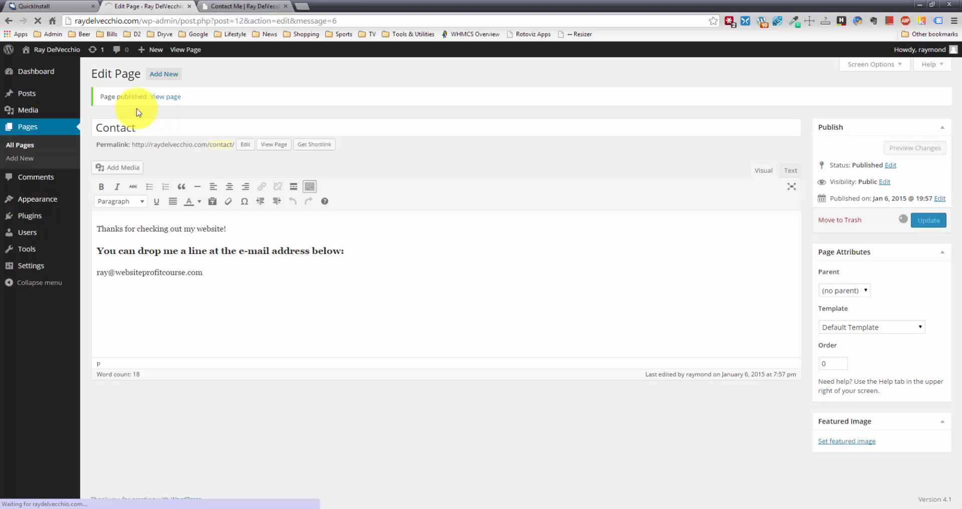
Open the list of all pages and use Quick Edit to retitle the About Me page "About".
left_click(50, 131)
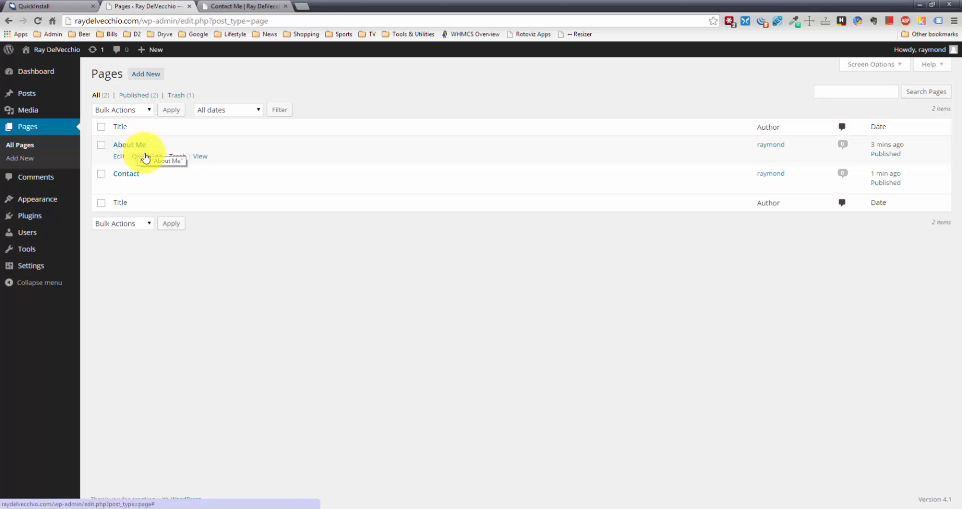
left_click(150, 156)
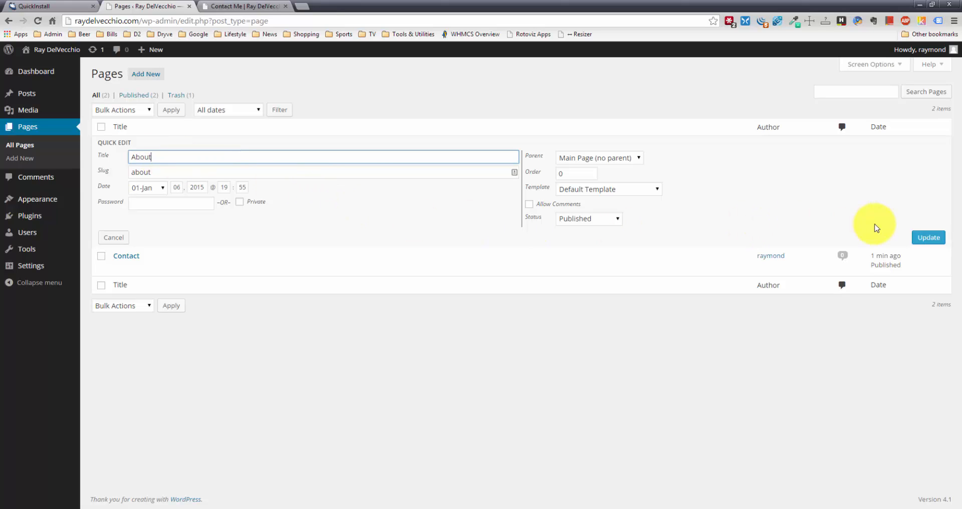
left_click(924, 239)
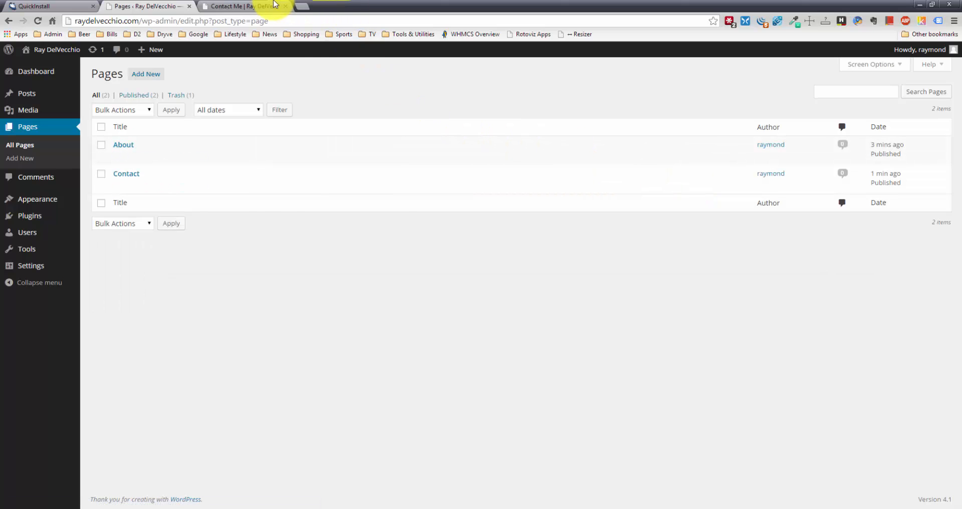
Reload the live site to check the shortened page titles, and visit the About and Home pages.
left_click(242, 7)
right_click(186, 139)
left_click(215, 163)
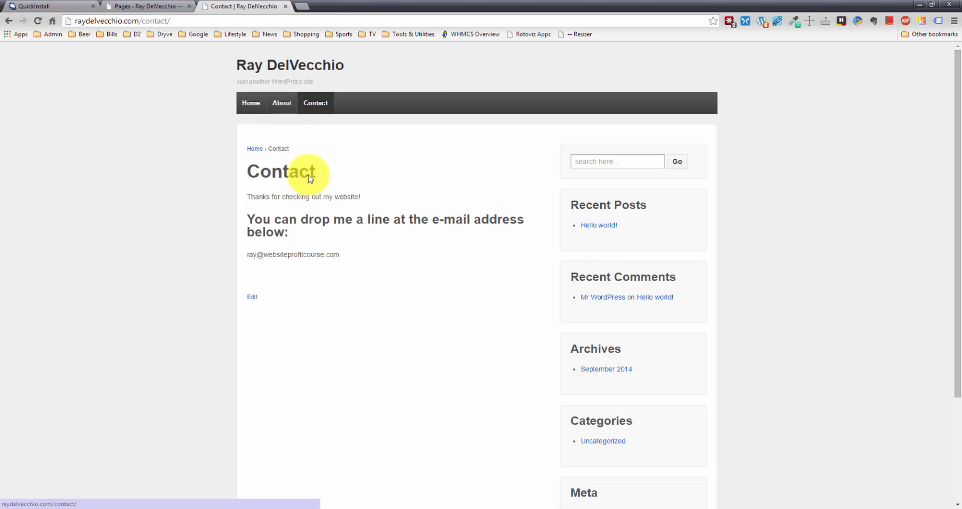
left_click(289, 112)
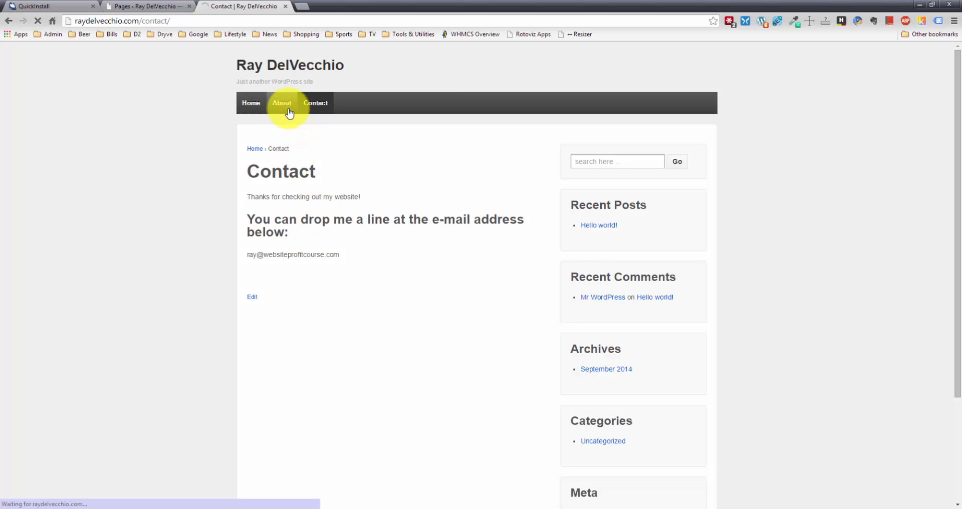
left_click(260, 110)
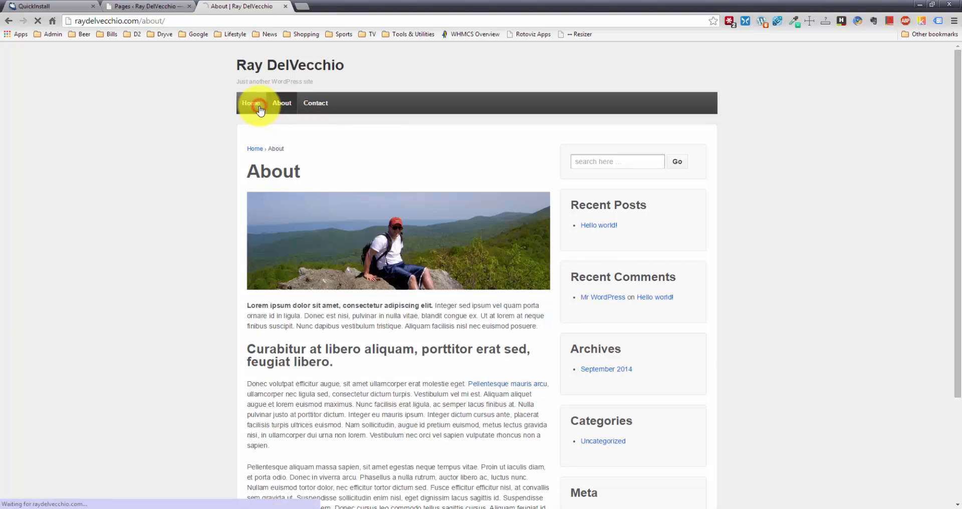